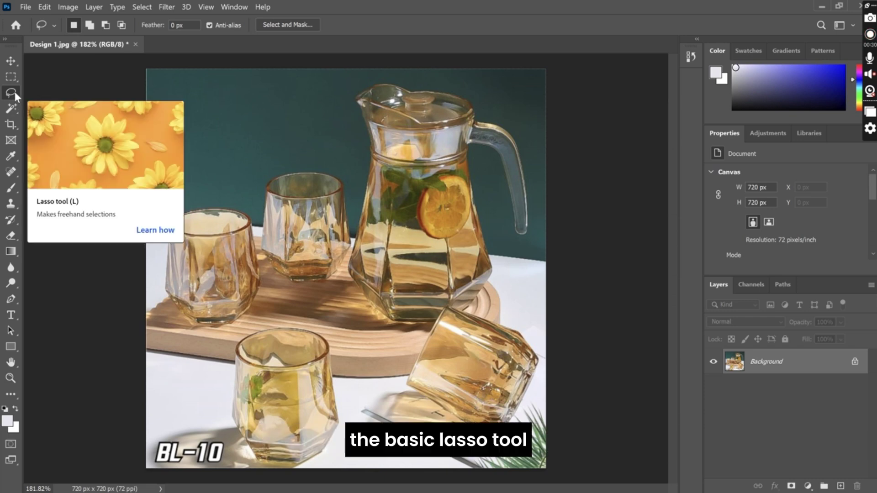
# - Draw a freehand Lasso selection around the BL-10 text in the image's lower corner
pyautogui.rightClick(15, 91)
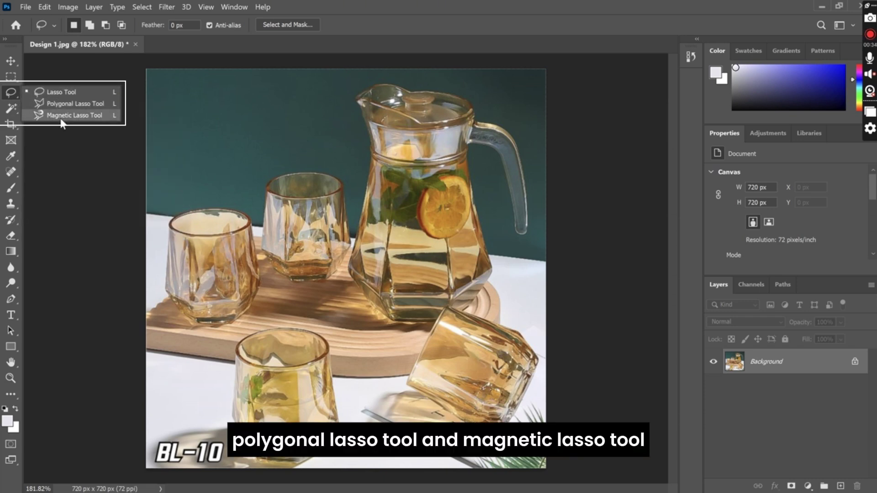
pyautogui.click(54, 92)
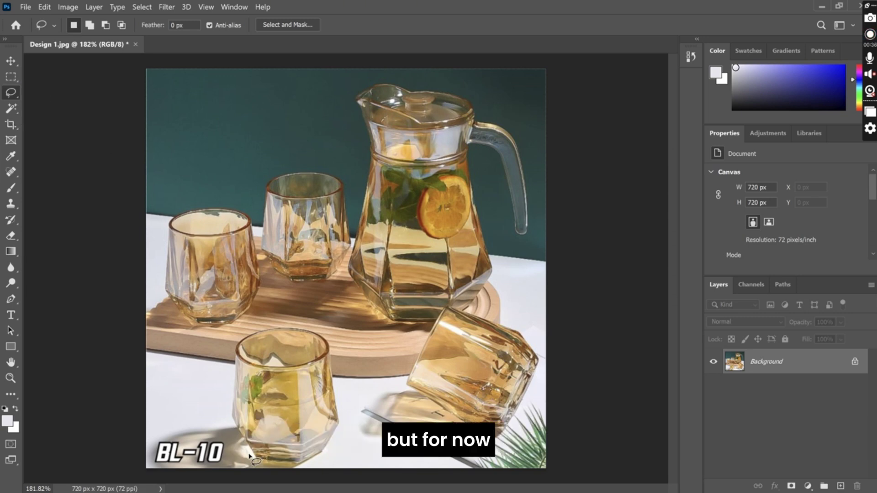
pyautogui.moveTo(163, 439)
pyautogui.mouseDown()
pyautogui.moveTo(154, 466)
pyautogui.moveTo(185, 470)
pyautogui.moveTo(226, 457)
pyautogui.moveTo(226, 440)
pyautogui.moveTo(216, 435)
pyautogui.moveTo(167, 438)
pyautogui.mouseUp()
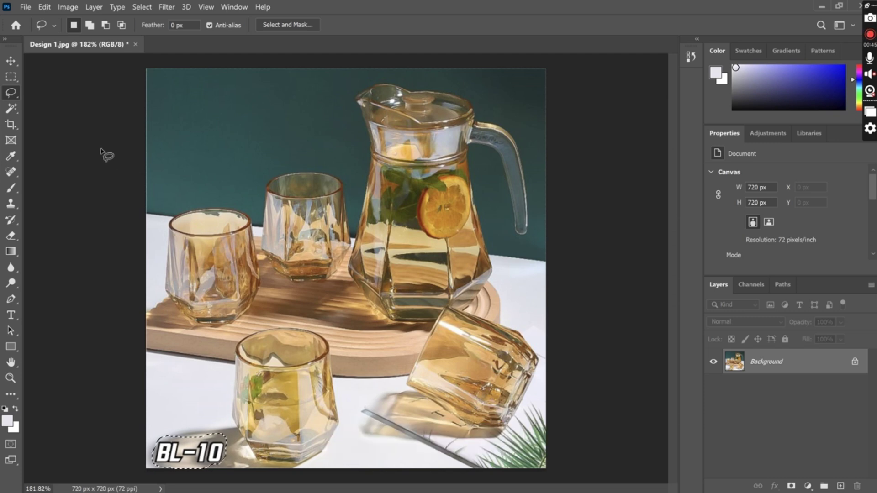
# - Duplicate the Background layer and start a Content-Aware Fill of the selected BL-10 text on the copy
pyautogui.moveTo(771, 360); pyautogui.dragTo(824, 457)
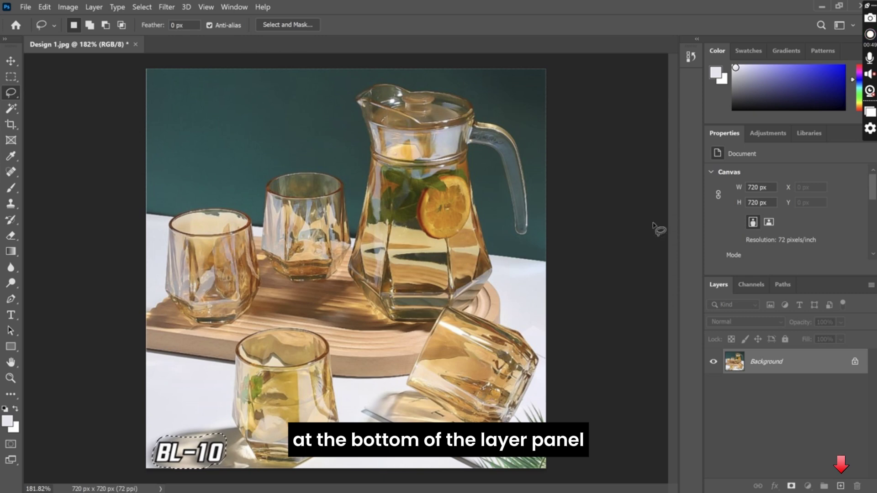
pyautogui.moveTo(803, 370); pyautogui.dragTo(840, 485)
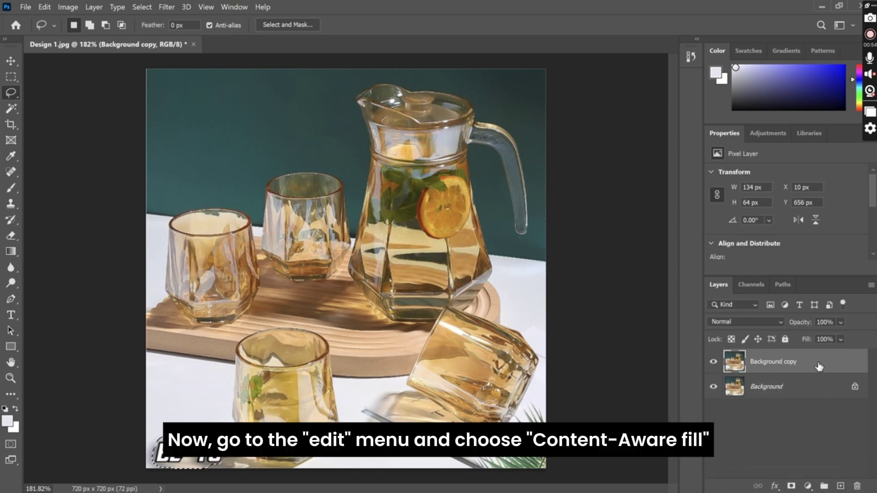
pyautogui.click(45, 6)
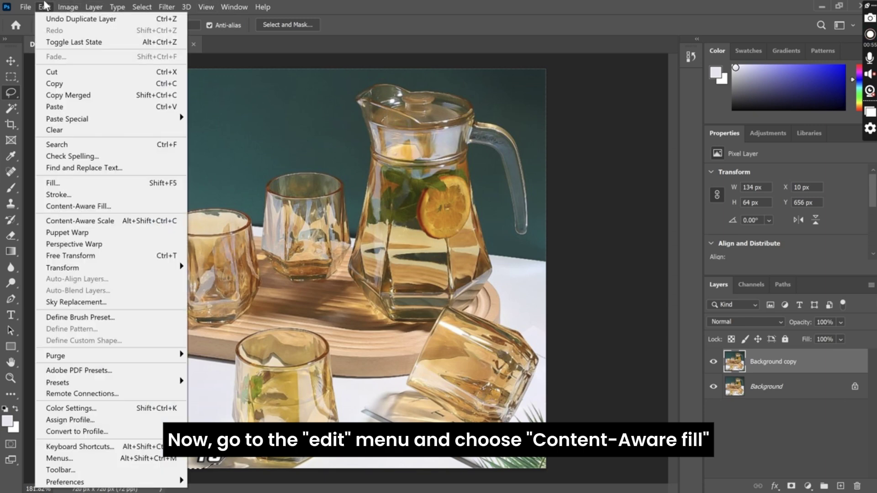
pyautogui.click(79, 208)
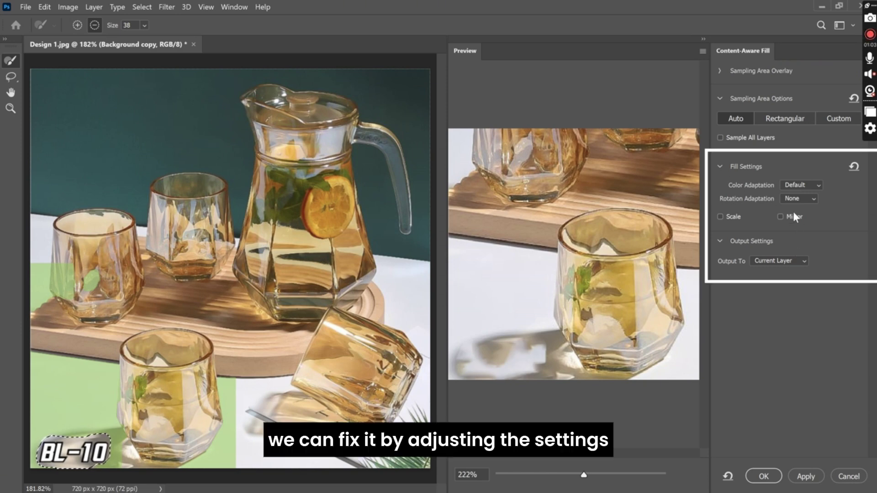
# - Try the Very High, High and Default options for Color Adaptation in the fill preview
pyautogui.click(788, 185)
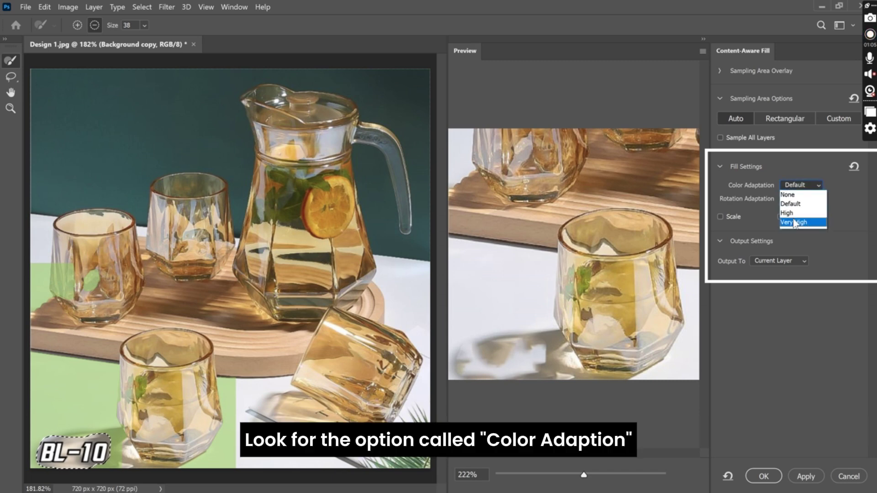
pyautogui.click(794, 222)
pyautogui.click(799, 184)
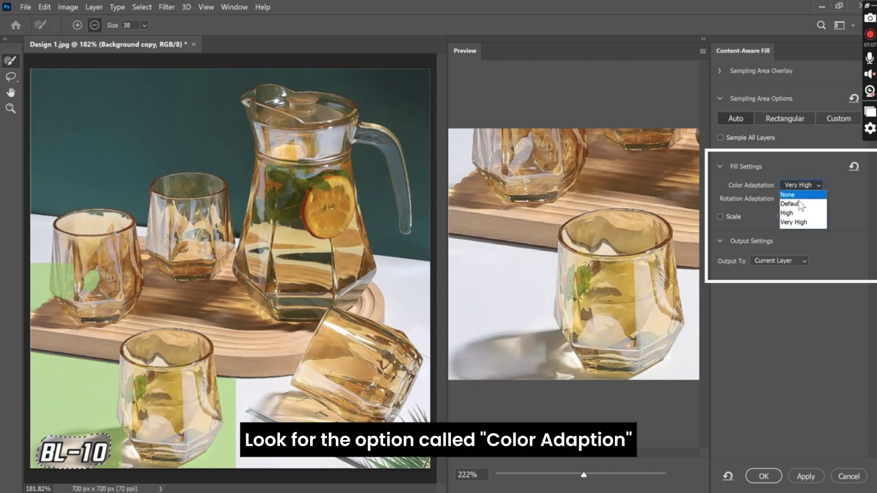
pyautogui.click(797, 214)
pyautogui.click(794, 184)
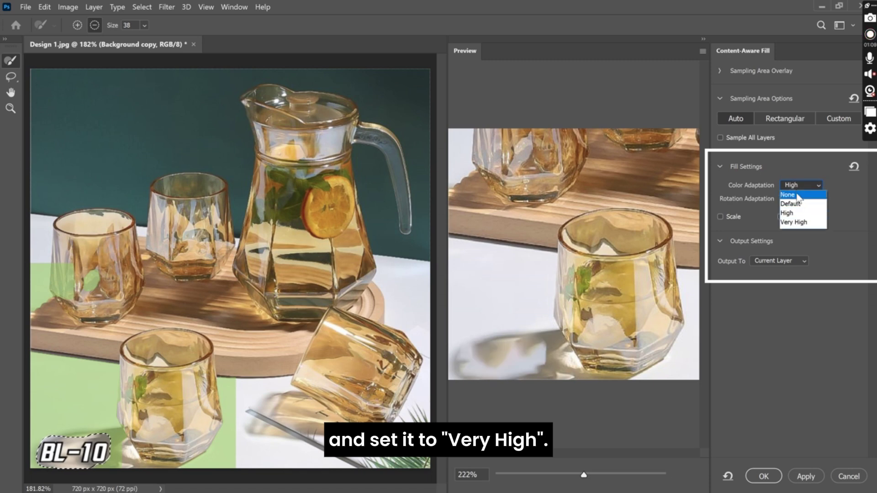
pyautogui.click(797, 205)
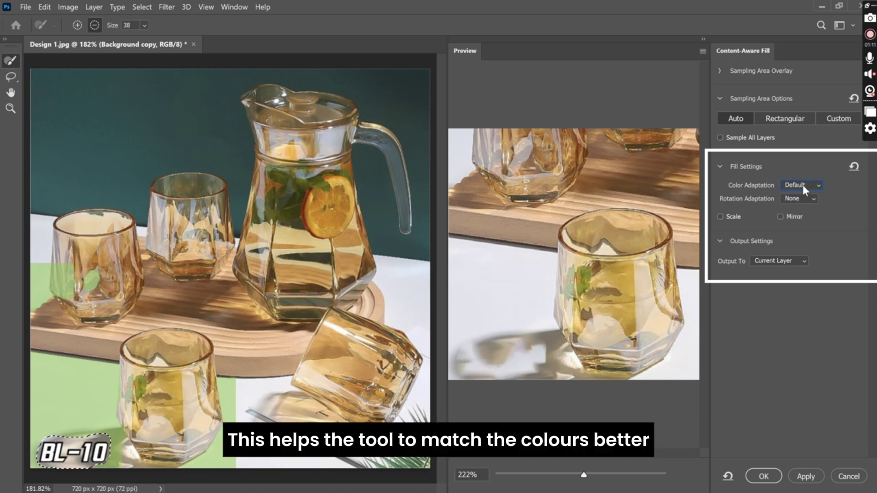
# - Set the fill's Color Adaptation to Very High and its Rotation Adaptation to Low
pyautogui.click(804, 185)
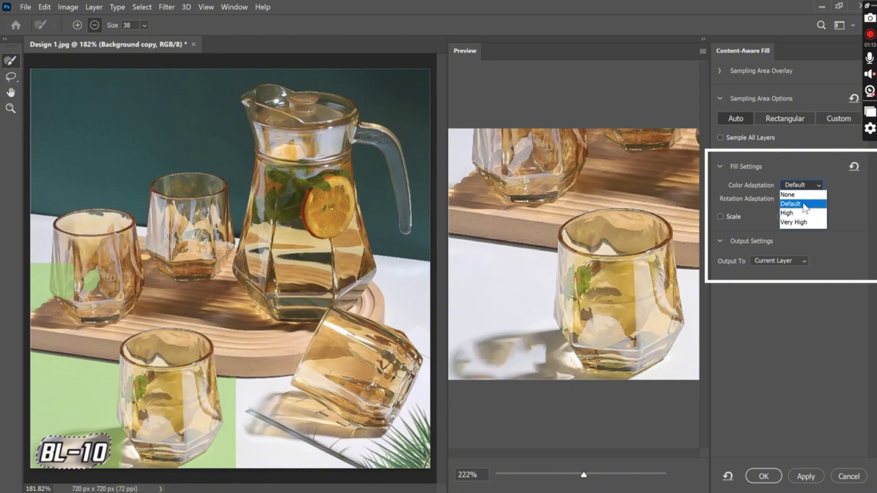
pyautogui.click(797, 222)
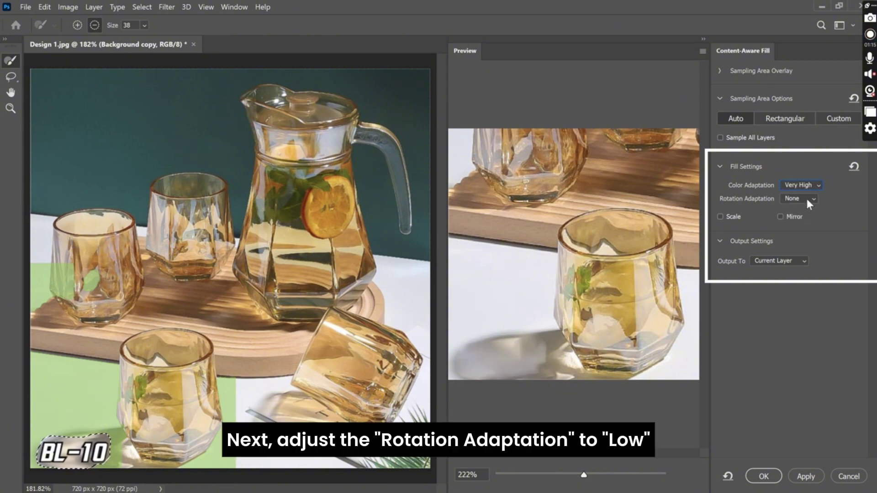
pyautogui.click(807, 200)
pyautogui.click(808, 213)
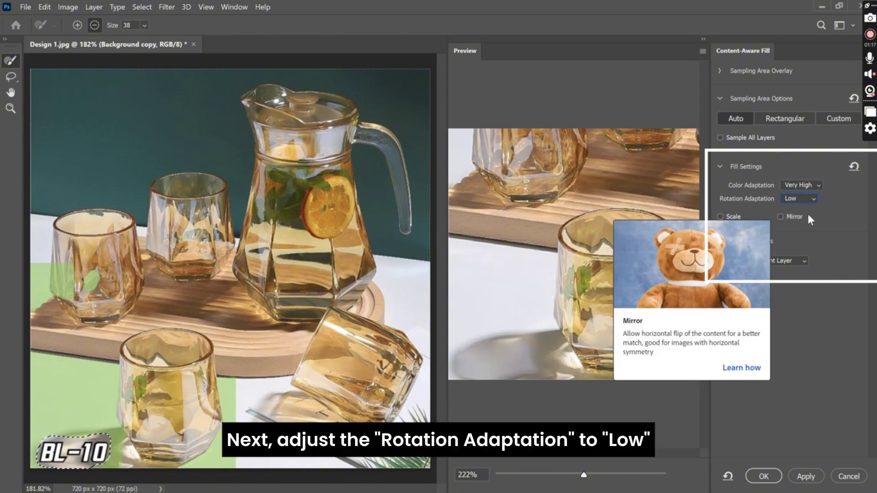
# - Compare the Medium, High and Full options for Rotation Adaptation, ending back on Low
pyautogui.click(802, 198)
pyautogui.click(804, 226)
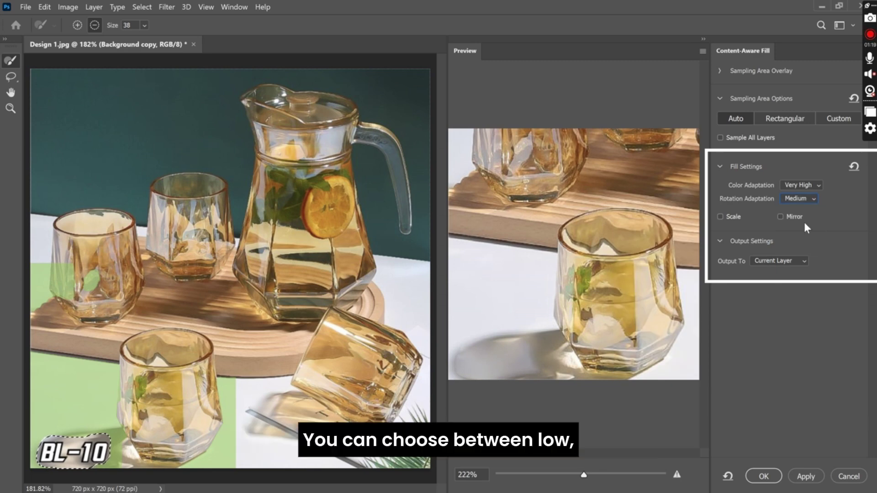
pyautogui.click(801, 199)
pyautogui.click(803, 233)
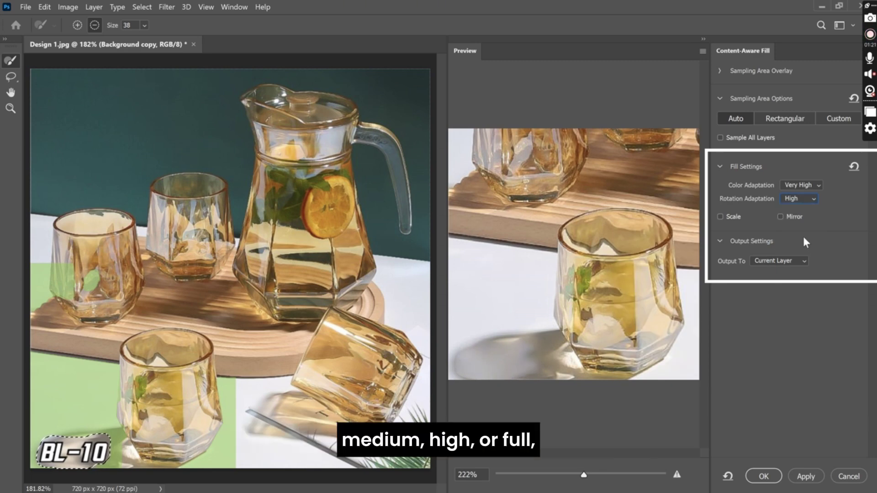
pyautogui.click(798, 197)
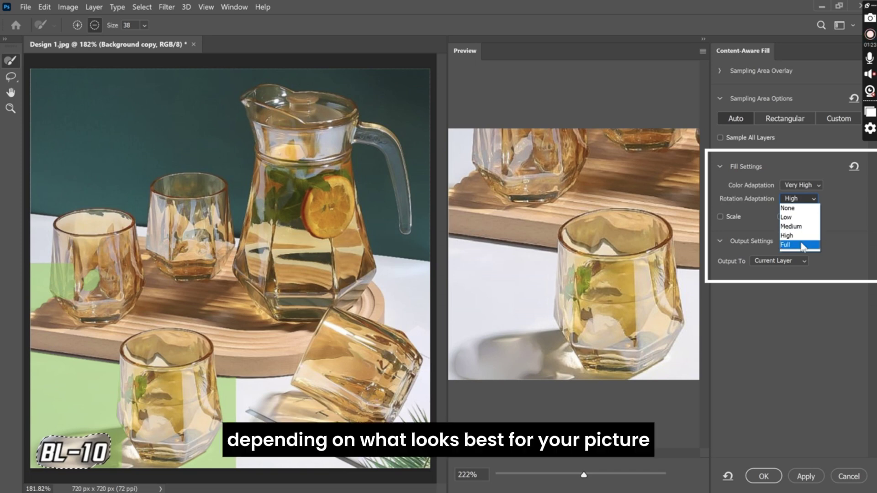
pyautogui.click(802, 240)
pyautogui.click(798, 197)
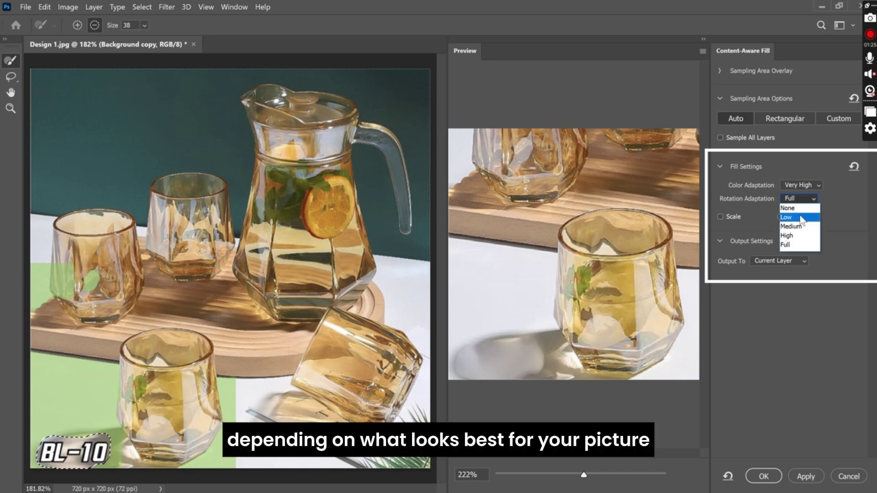
pyautogui.click(800, 217)
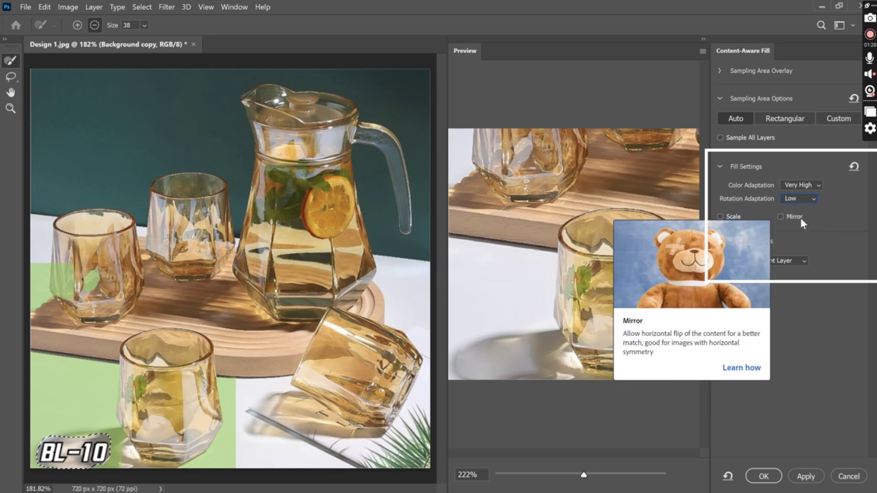
# - Enable Scale and Mirror, output the fill to the Current Layer, and apply it, clearing the selection
pyautogui.click(720, 217)
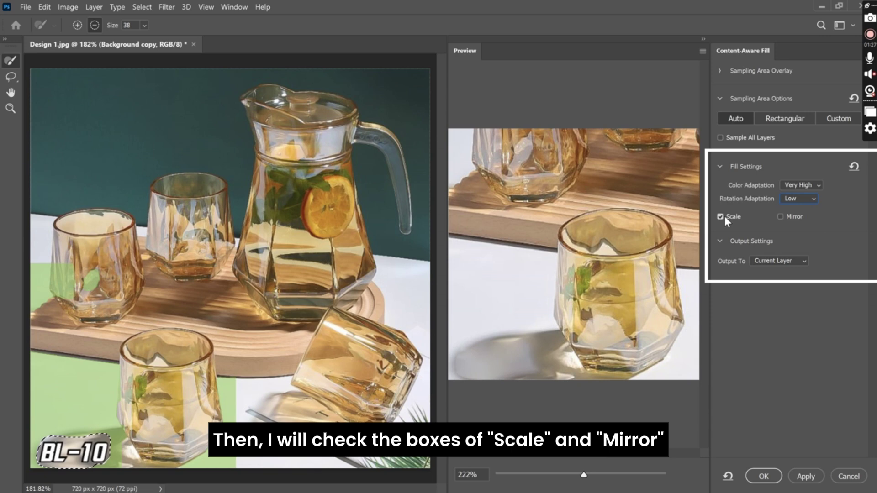
pyautogui.click(781, 217)
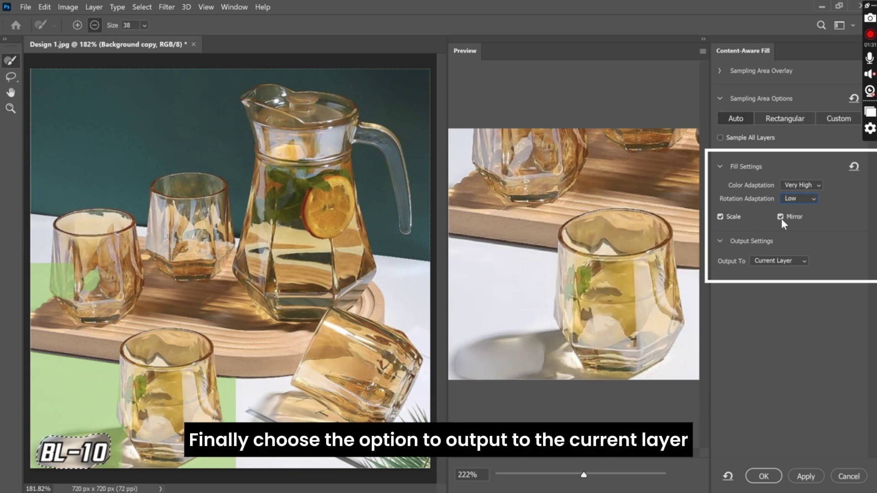
pyautogui.click(776, 260)
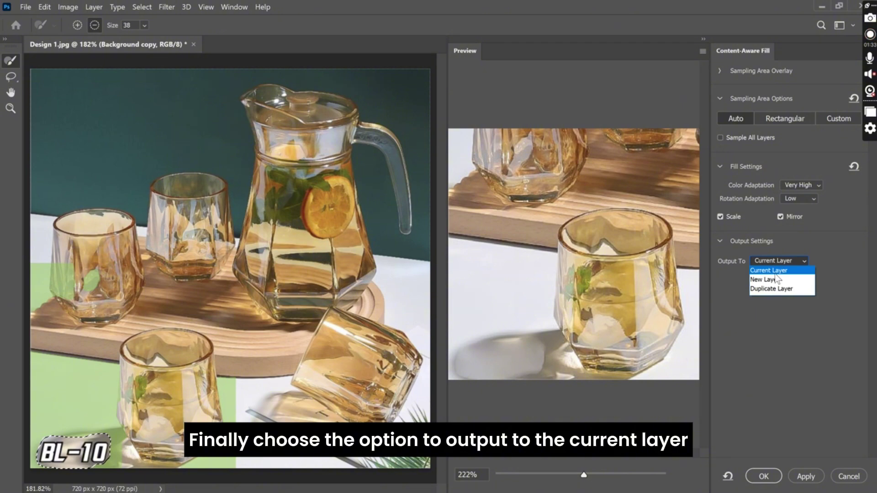
pyautogui.click(776, 267)
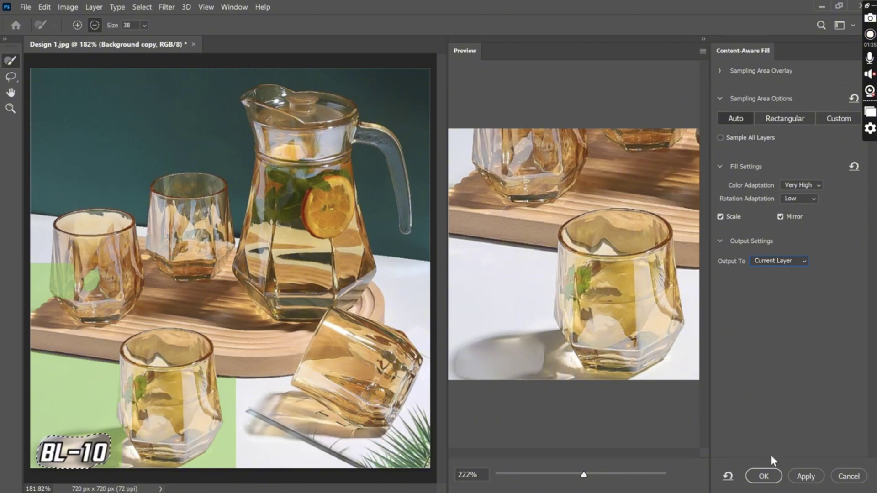
pyautogui.click(764, 477)
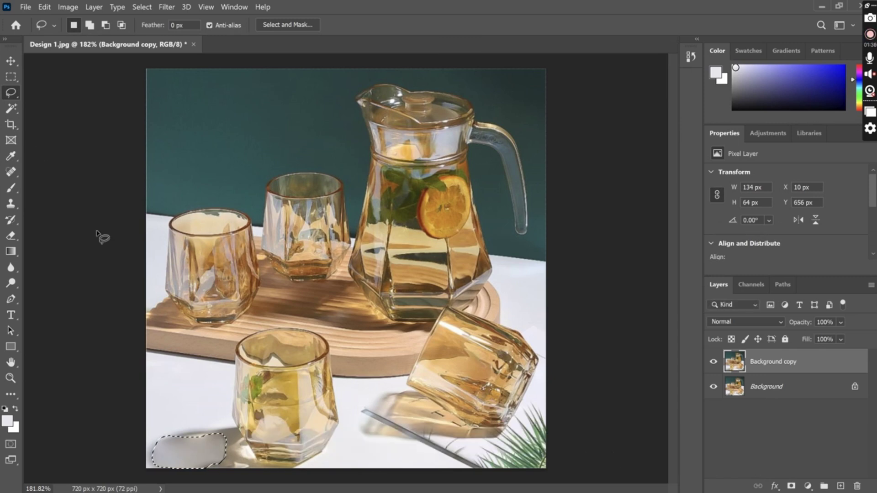
pyautogui.hotkey('ctrl', 'd')
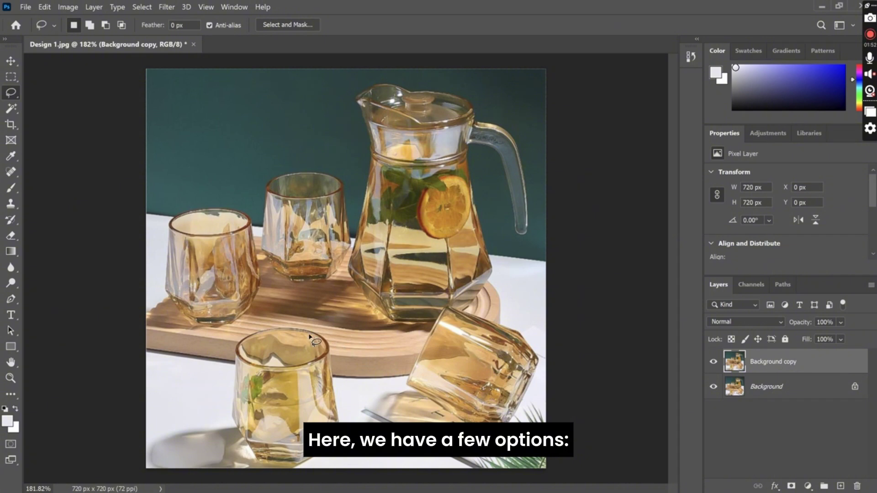
# - Select the whole front glass holding the mint leaves with the Quick Selection Tool, from rim to base
pyautogui.click(11, 108)
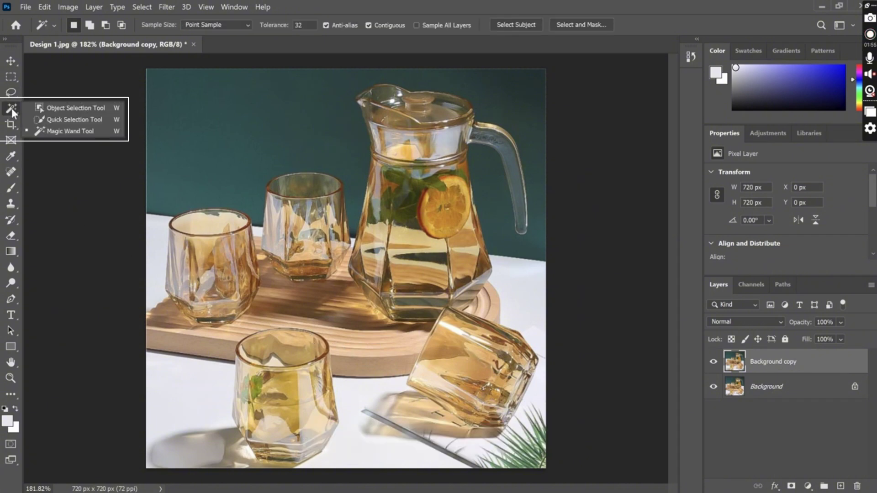
pyautogui.click(53, 119)
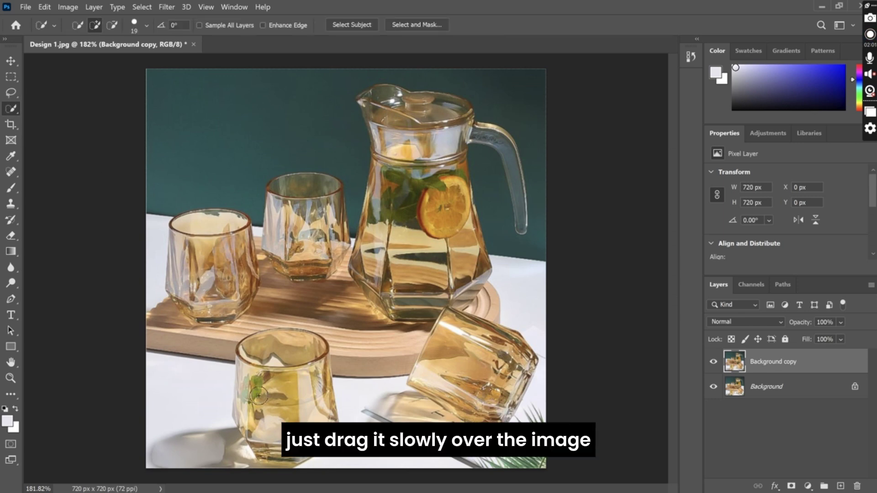
pyautogui.moveTo(259, 396)
pyautogui.mouseDown()
pyautogui.moveTo(264, 352)
pyautogui.moveTo(310, 361)
pyautogui.moveTo(304, 391)
pyautogui.moveTo(317, 387)
pyautogui.moveTo(322, 367)
pyautogui.moveTo(331, 411)
pyautogui.moveTo(320, 347)
pyautogui.moveTo(284, 409)
pyautogui.moveTo(248, 439)
pyautogui.moveTo(241, 421)
pyautogui.moveTo(255, 397)
pyautogui.moveTo(242, 361)
pyautogui.moveTo(258, 390)
pyautogui.mouseUp()
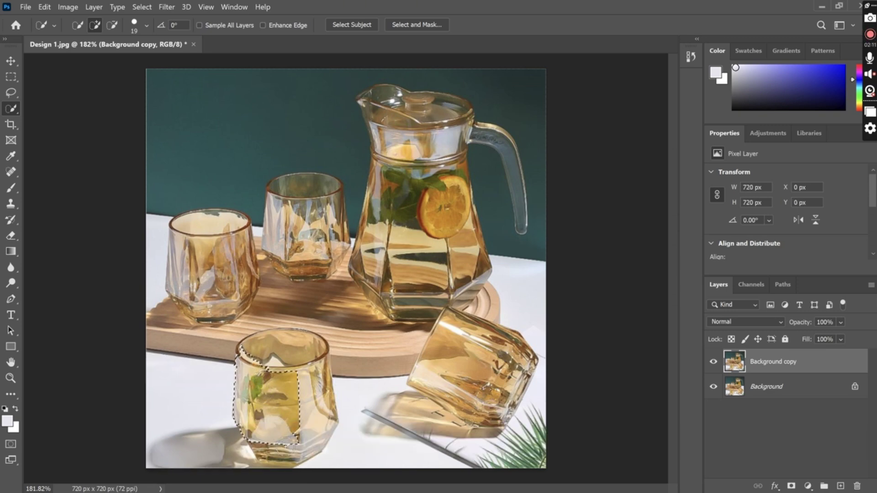
pyautogui.click(282, 456)
pyautogui.moveTo(278, 452); pyautogui.dragTo(305, 446)
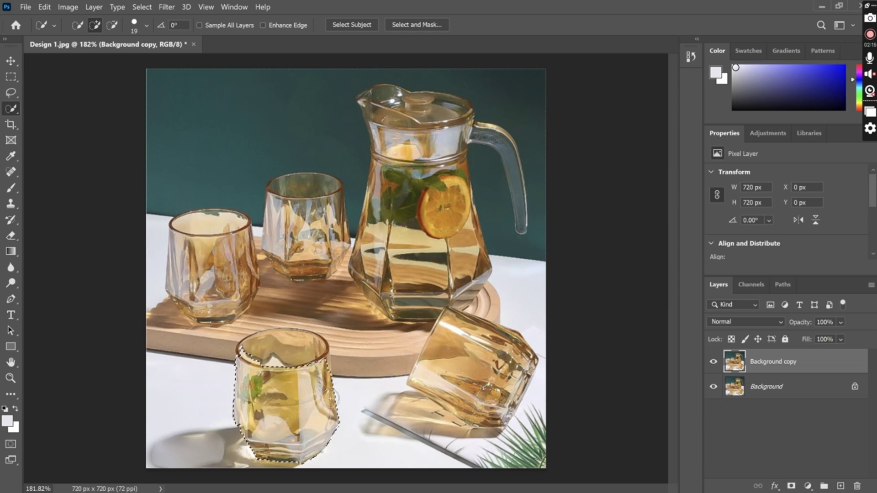
pyautogui.moveTo(332, 370); pyautogui.dragTo(278, 357)
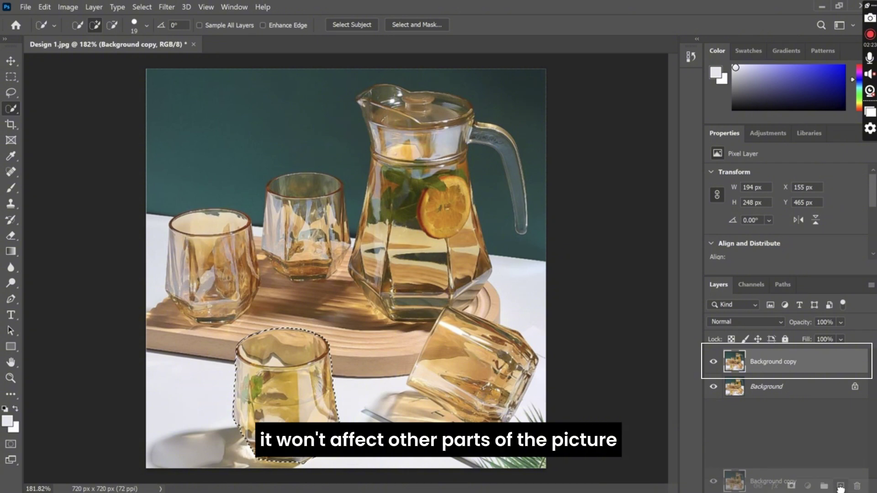
# - Duplicate the Background copy layer and add a layer mask from the glass selection to the duplicate
pyautogui.click(840, 487)
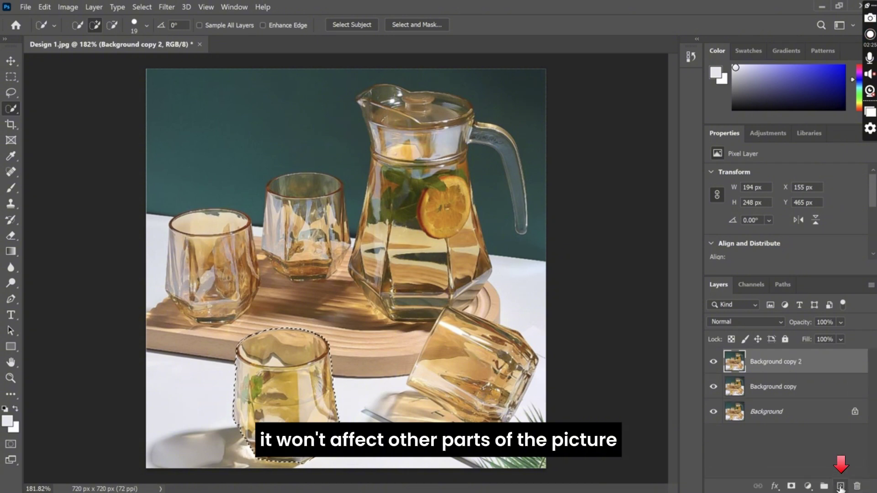
pyautogui.click(791, 486)
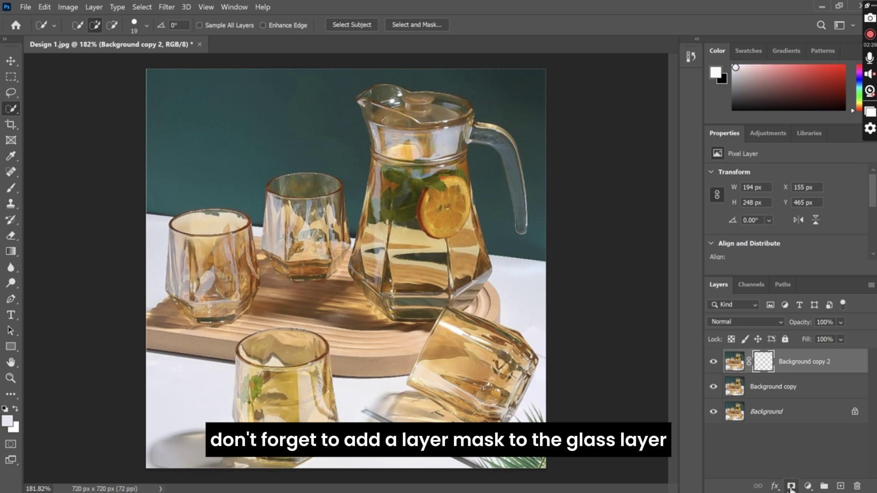
# - Set the masked front-glass layer's blend mode to Multiply, previewing other modes such as Soft Light before settling on Multiply
pyautogui.click(742, 321)
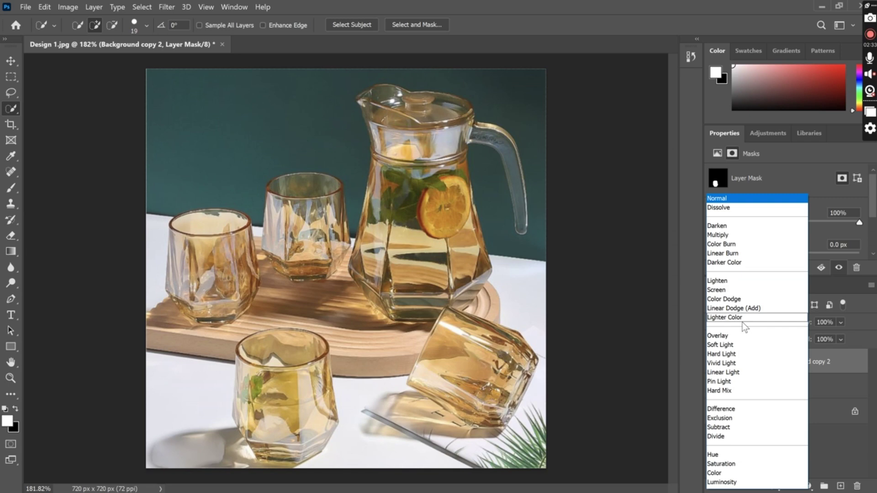
pyautogui.click(735, 235)
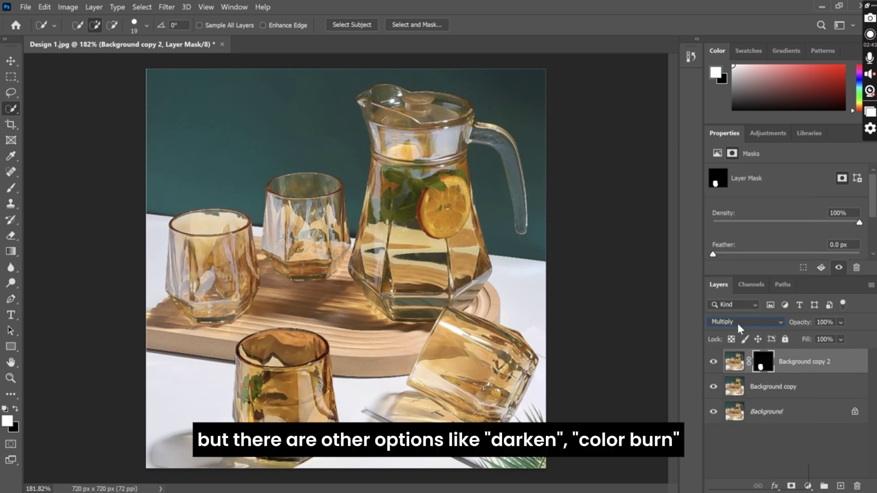
pyautogui.click(737, 323)
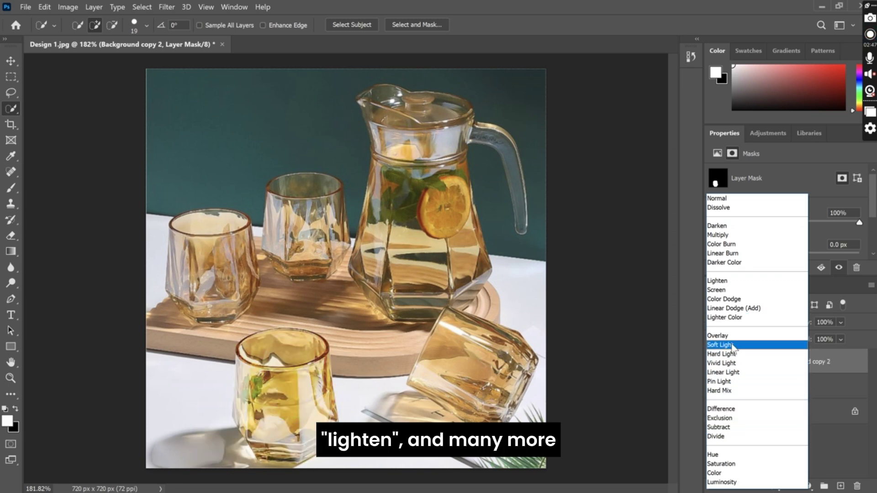
pyautogui.click(727, 236)
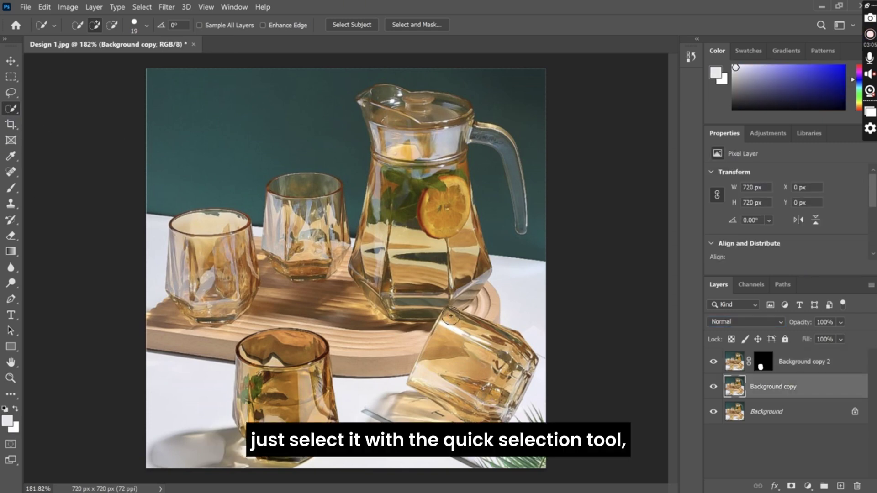
# - Select the tipped-over glass with the Quick Selection Tool and mask a duplicate of the Background copy layer with that selection
pyautogui.moveTo(451, 316)
pyautogui.mouseDown()
pyautogui.moveTo(527, 340)
pyautogui.moveTo(499, 428)
pyautogui.moveTo(512, 409)
pyautogui.moveTo(484, 421)
pyautogui.moveTo(442, 378)
pyautogui.mouseUp()
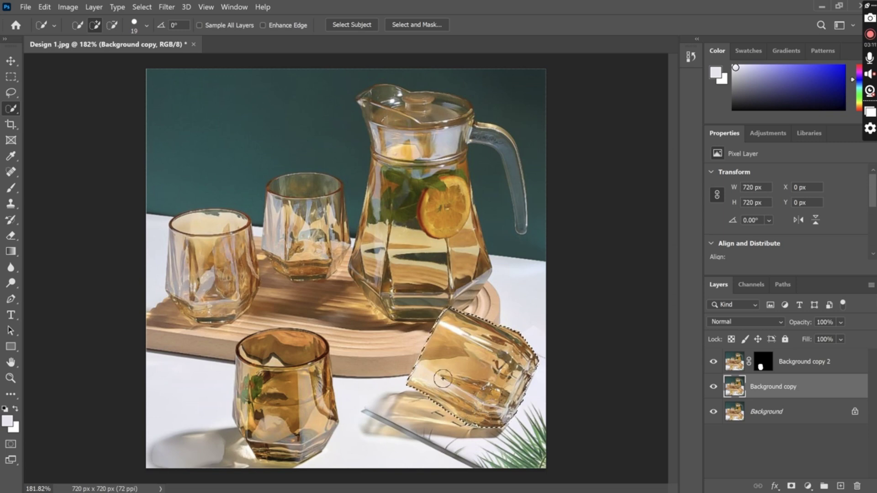
pyautogui.moveTo(792, 387); pyautogui.dragTo(840, 486)
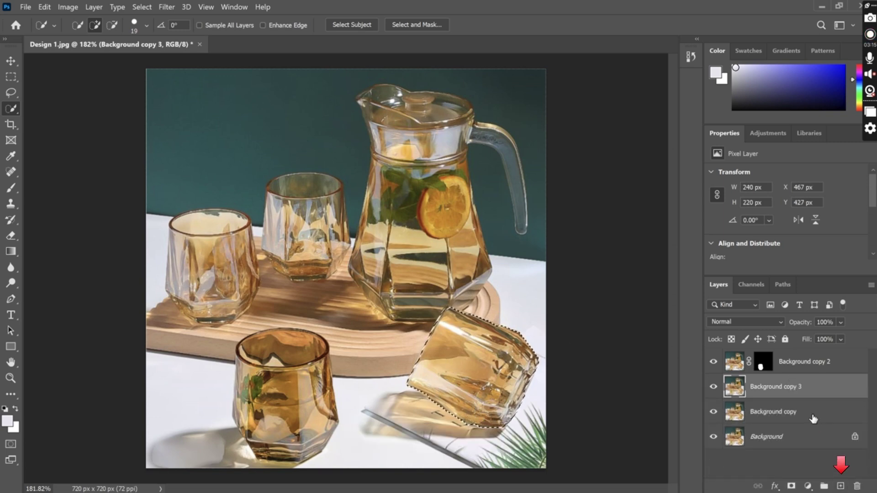
pyautogui.click(790, 486)
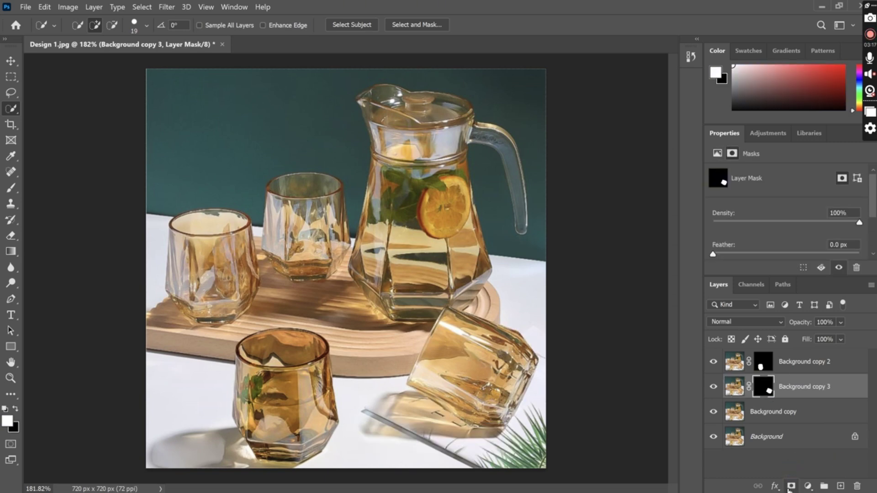
# - Set the blend mode of the tipped-over glass's masked layer to Multiply
pyautogui.click(749, 324)
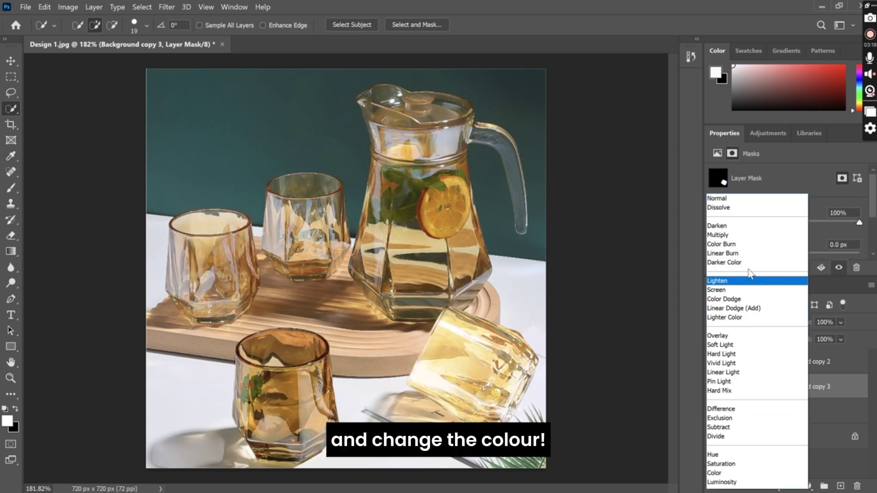
pyautogui.click(747, 238)
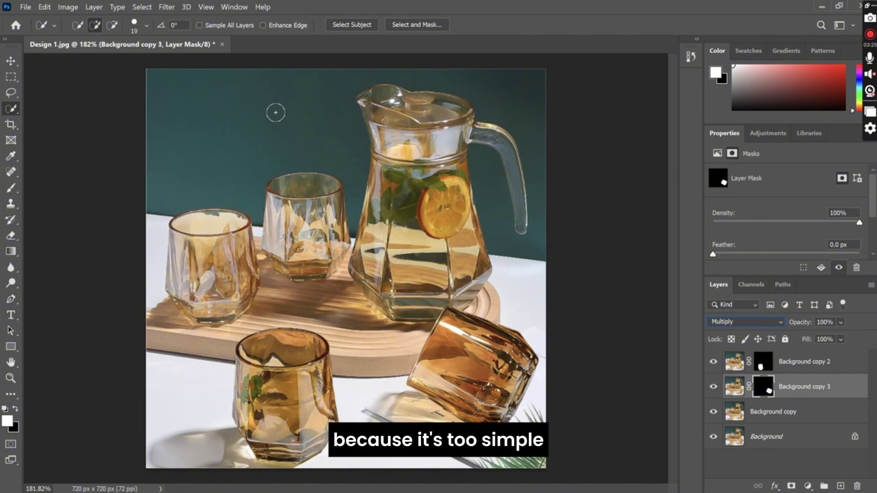
# - Switch from the Quick Selection Tool to the Magic Wand Tool
pyautogui.rightClick(13, 111)
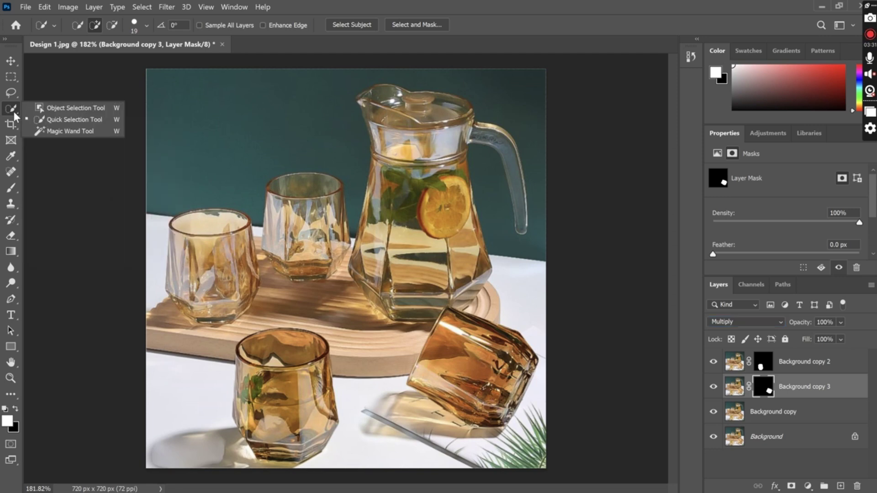
pyautogui.click(64, 131)
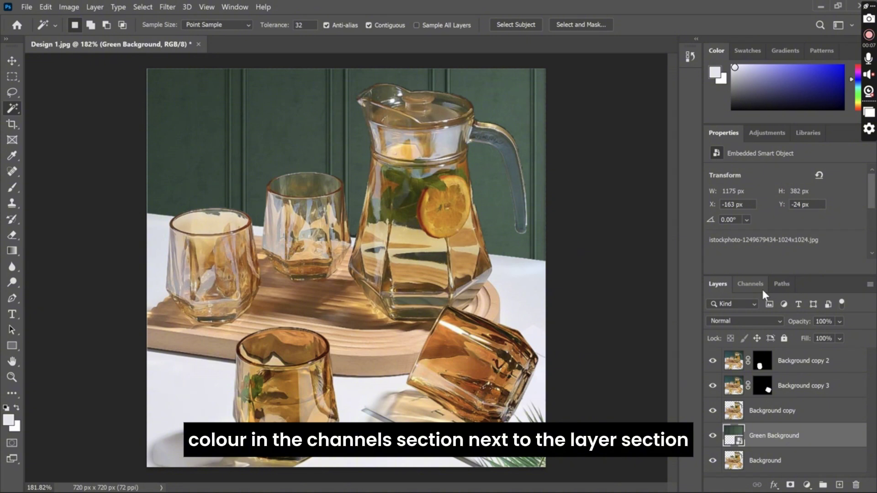
# - Select the bottom Background layer and view the Red, Green and Blue channels one at a time
pyautogui.click(788, 460)
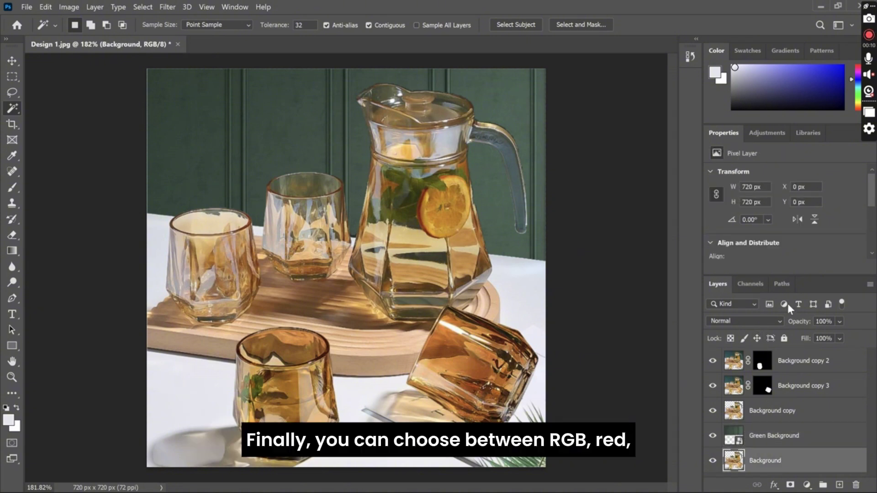
pyautogui.click(760, 284)
pyautogui.click(766, 330)
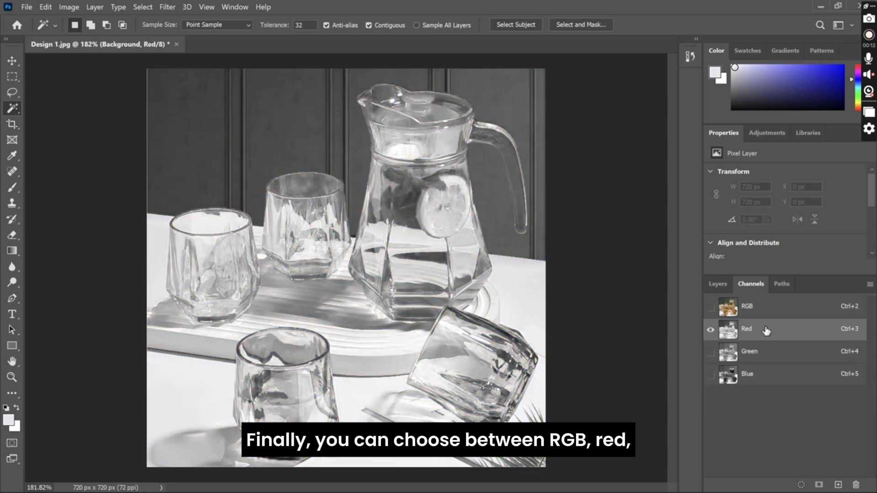
pyautogui.click(767, 350)
pyautogui.click(763, 380)
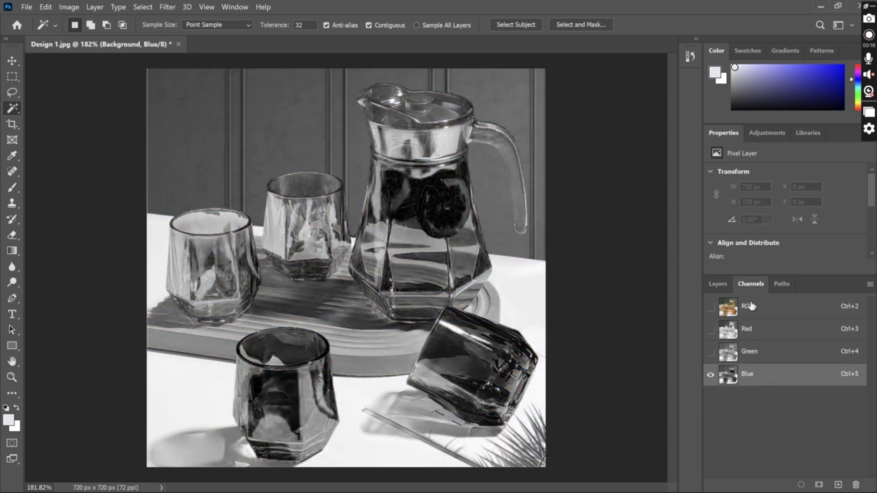